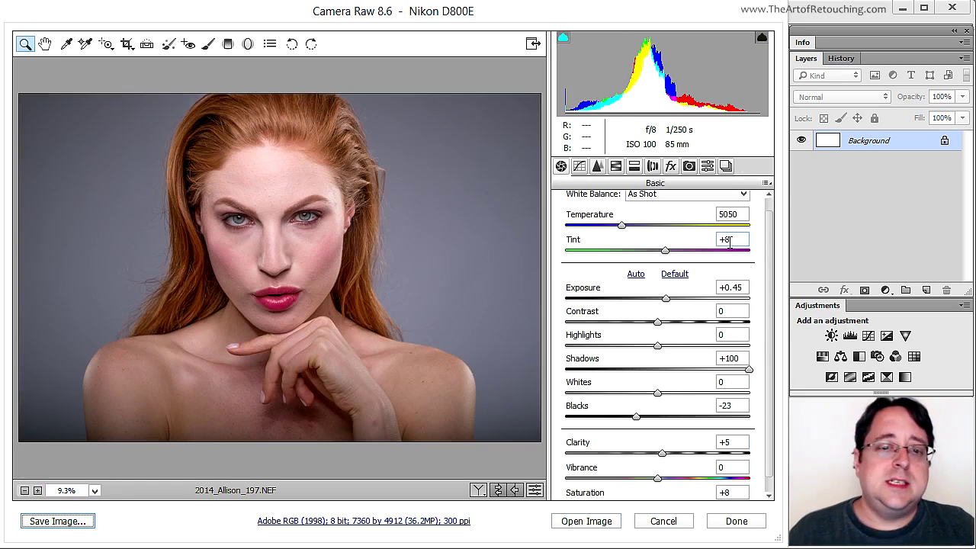
Step: Open the adjusted 2014_Allison_197.NEF from Camera Raw as a regular Photoshop image
click(608, 526)
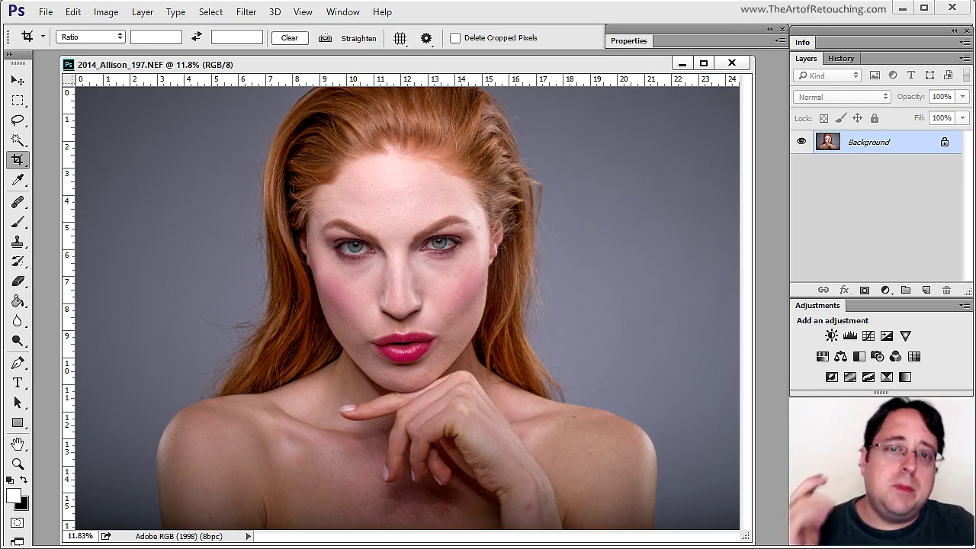
Step: Close the 2014_Allison_197.NEF portrait document without saving changes
click(732, 63)
click(499, 226)
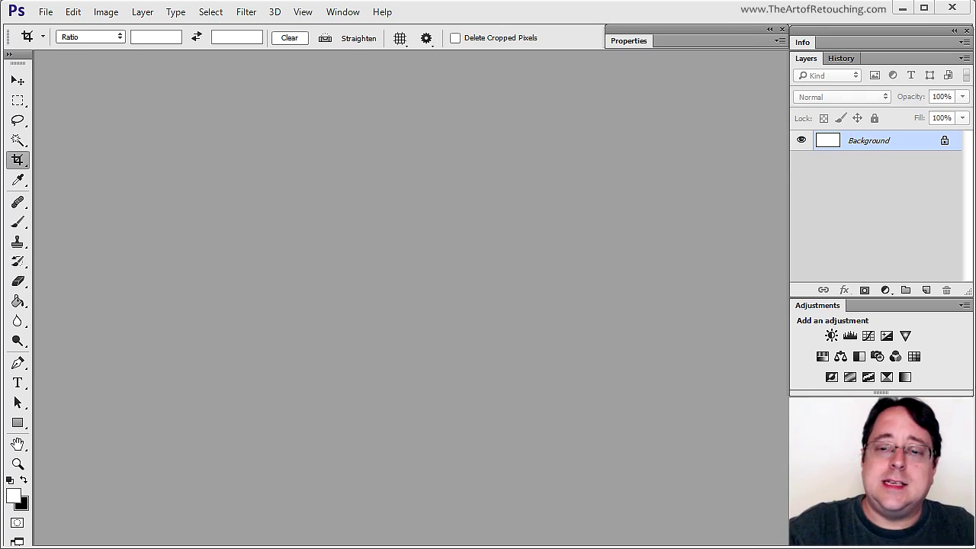
Step: Load the NEF into Camera Raw again and open it as a smart object
drag(551, 375, 523, 370)
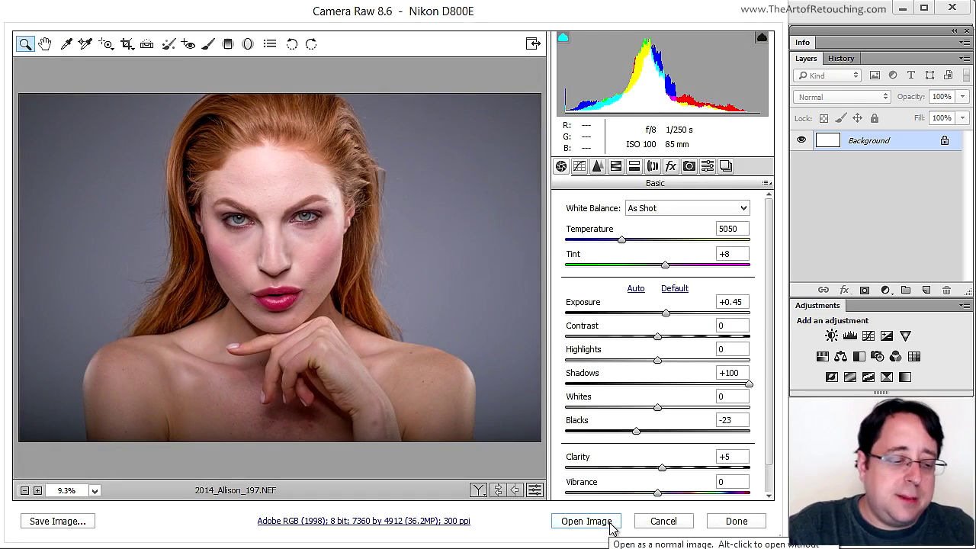
key(shift)
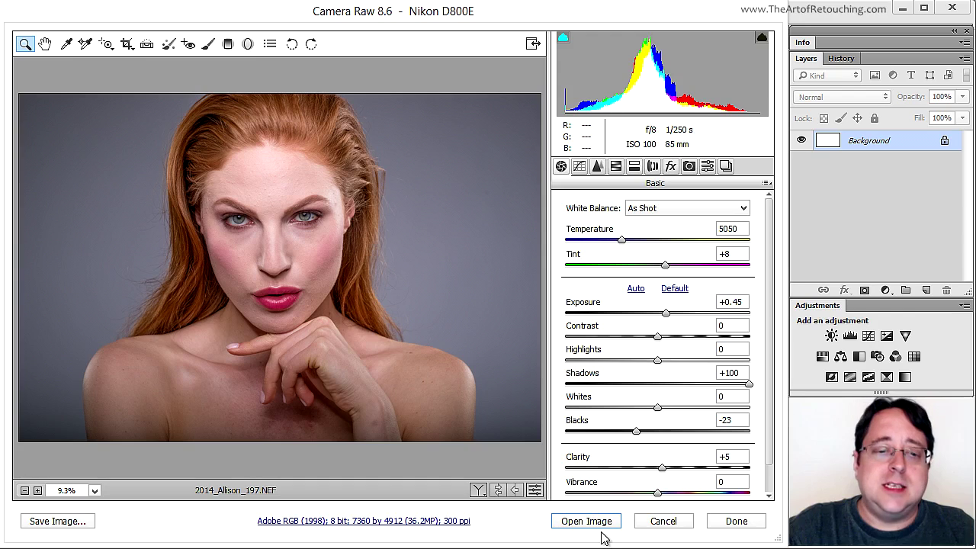
key(shift)
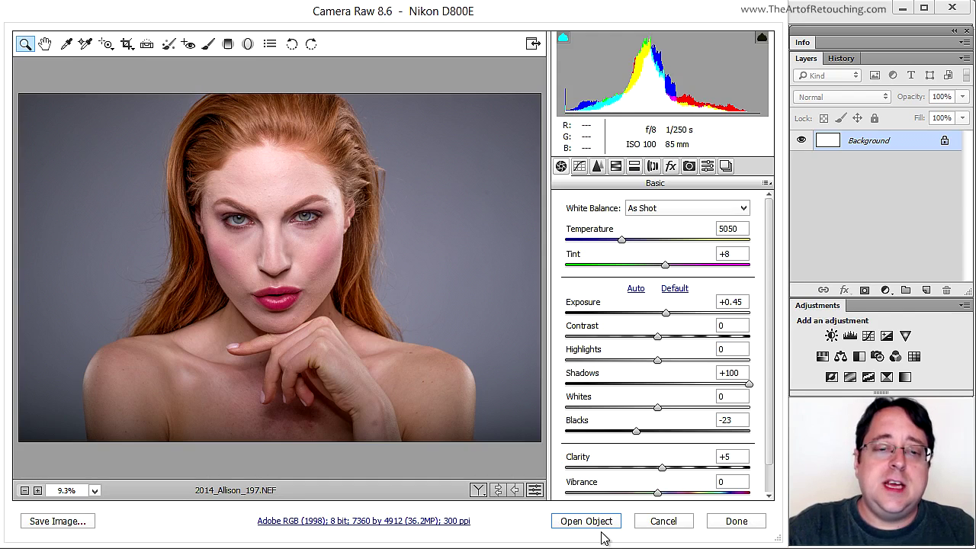
shift+click(601, 526)
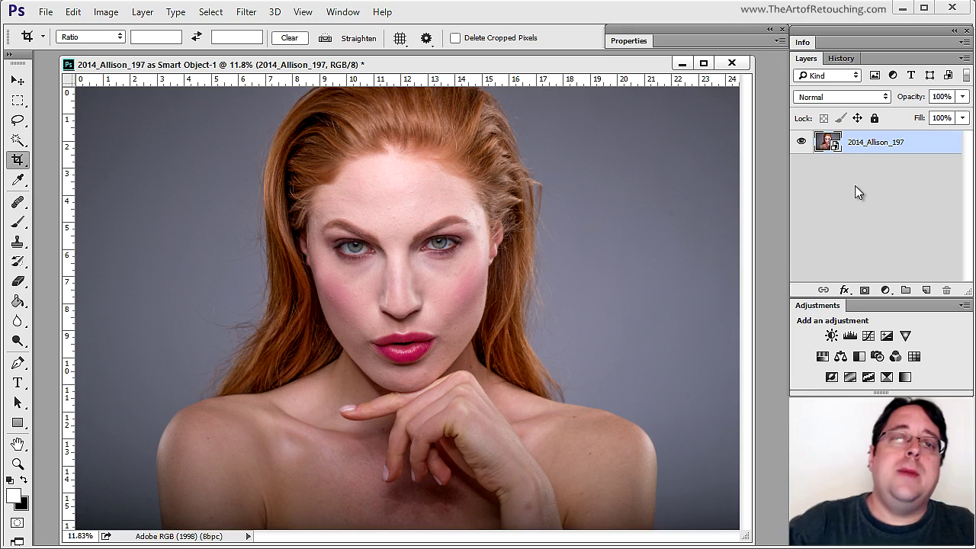
Step: Reopen Camera Raw 8.6 from the 2014_Allison_197 smart object layer to edit its raw settings
double_click(827, 145)
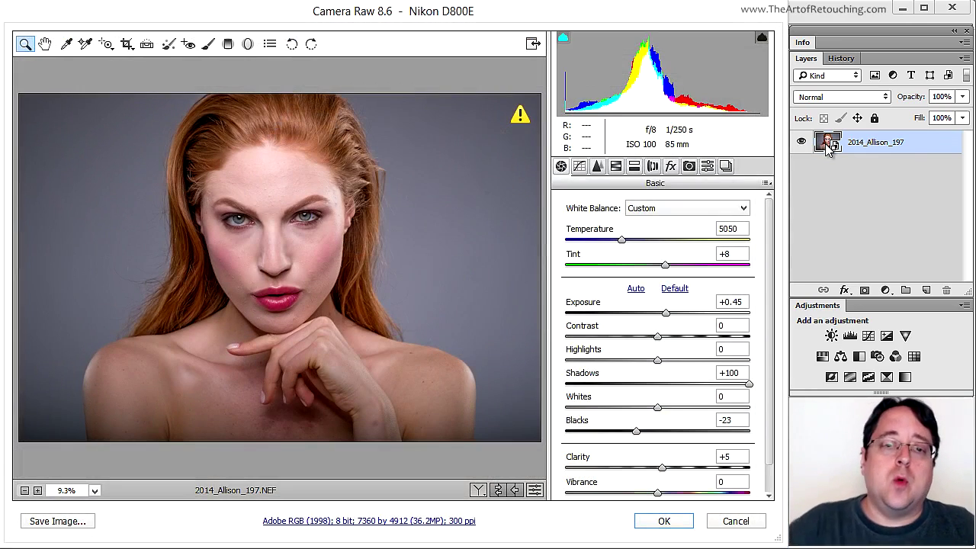
drag(665, 315, 721, 324)
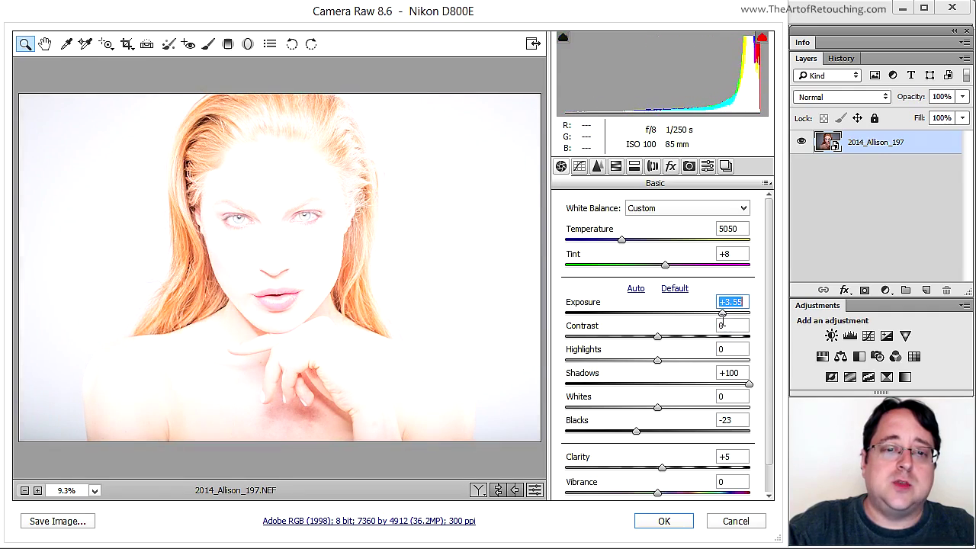
click(647, 520)
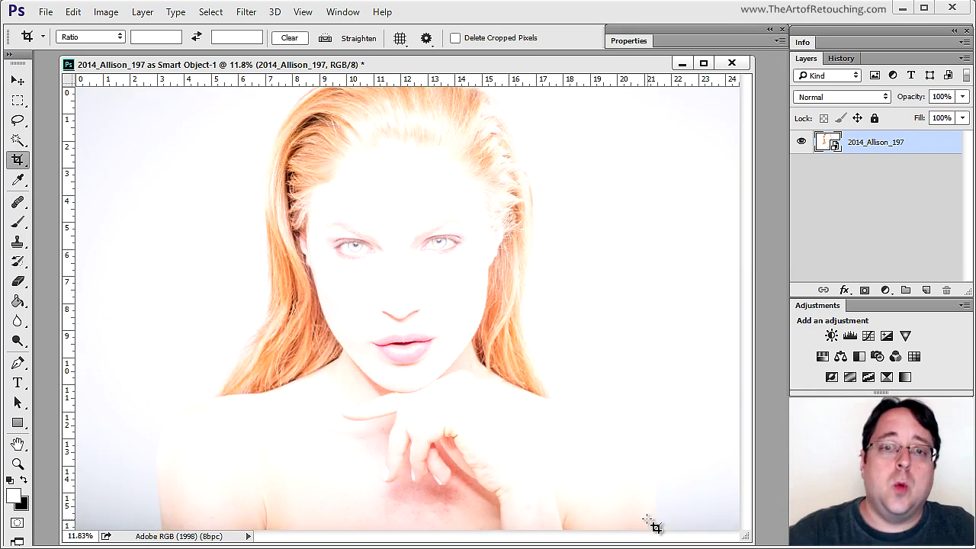
click(73, 12)
click(86, 26)
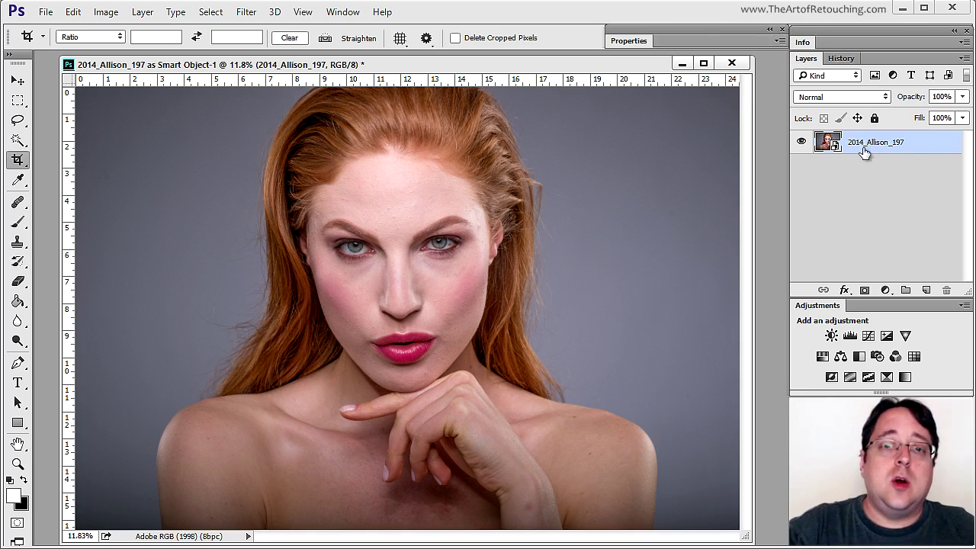
double_click(818, 145)
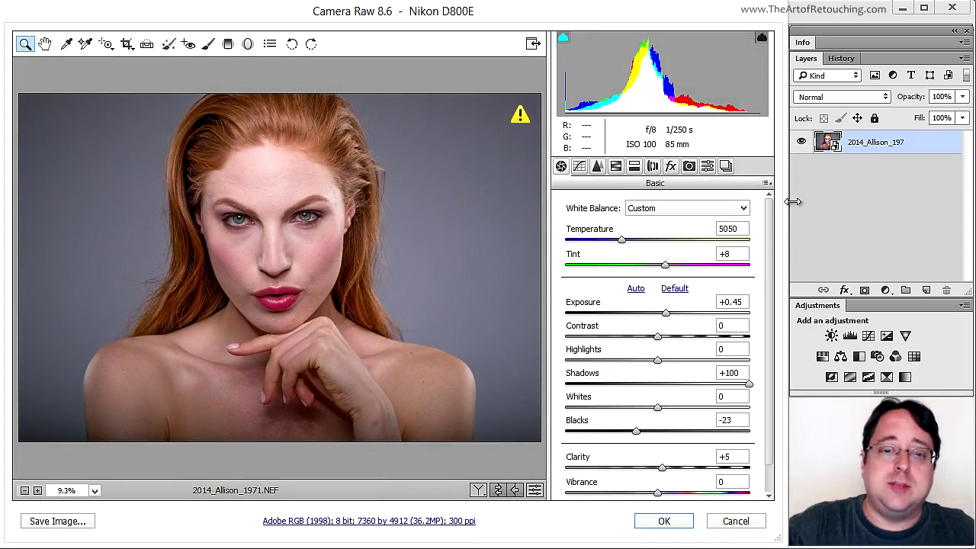
click(671, 522)
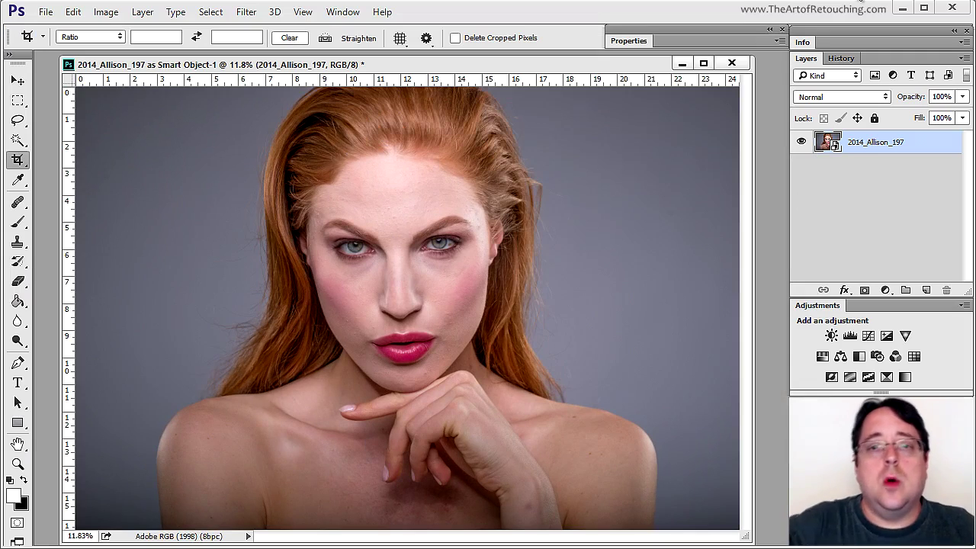
drag(917, 135, 927, 291)
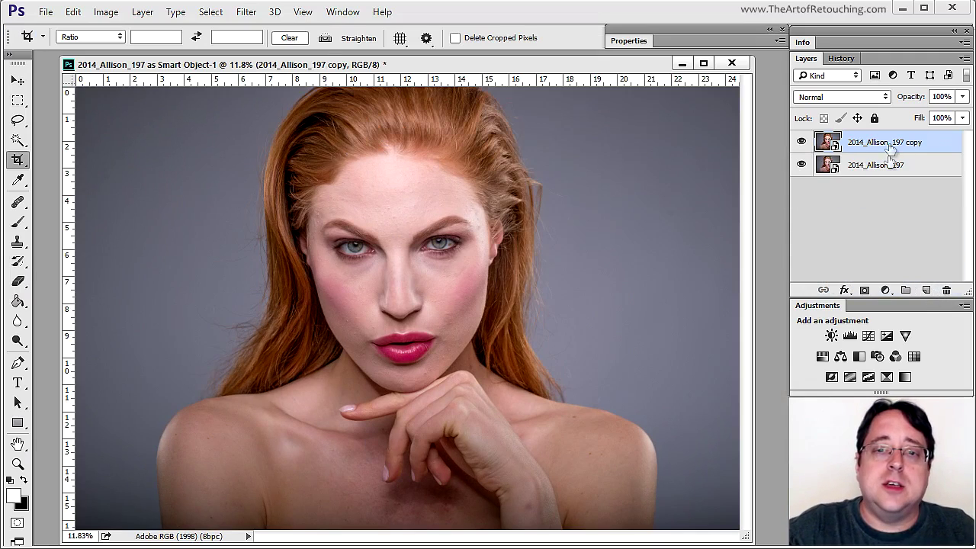
double_click(876, 165)
text(O)
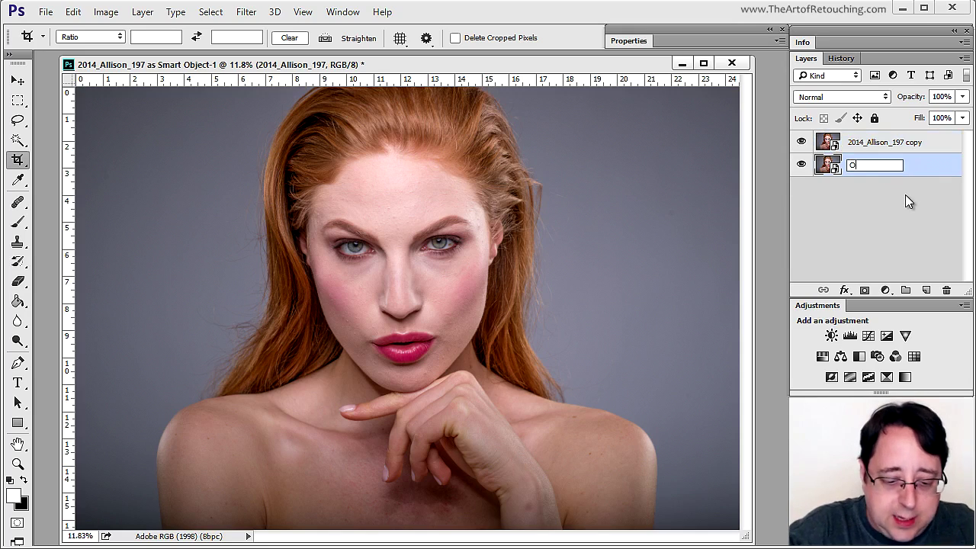
text(riginal)
key(Return)
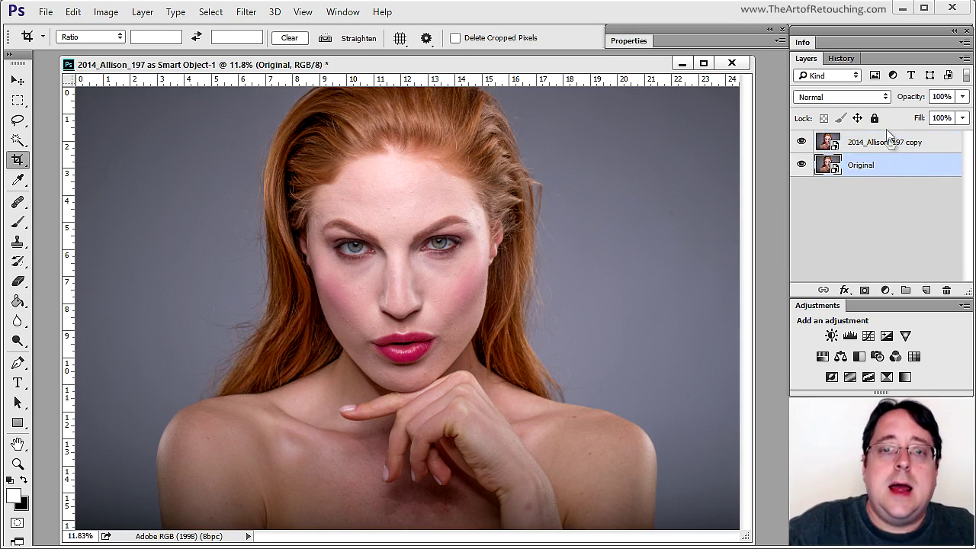
double_click(888, 143)
text(Filer)
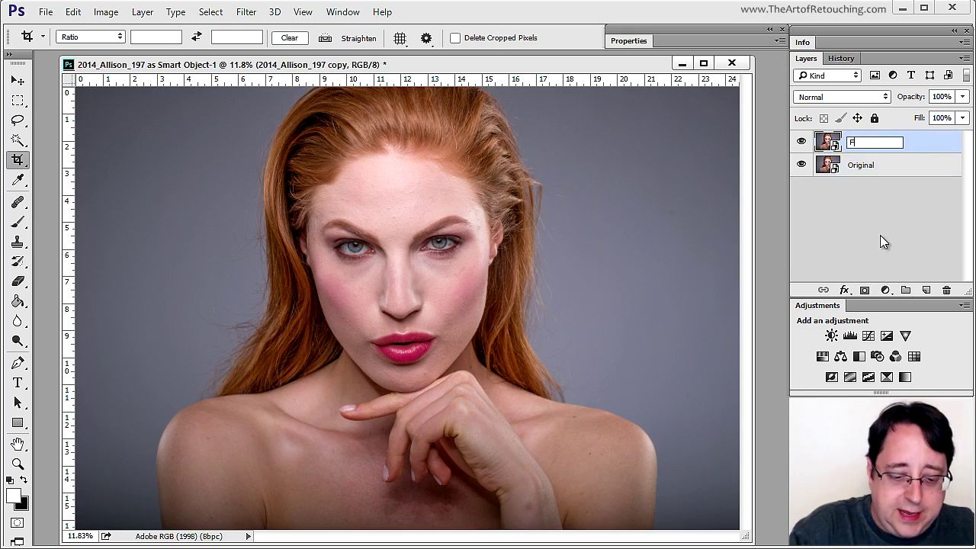
key(Return)
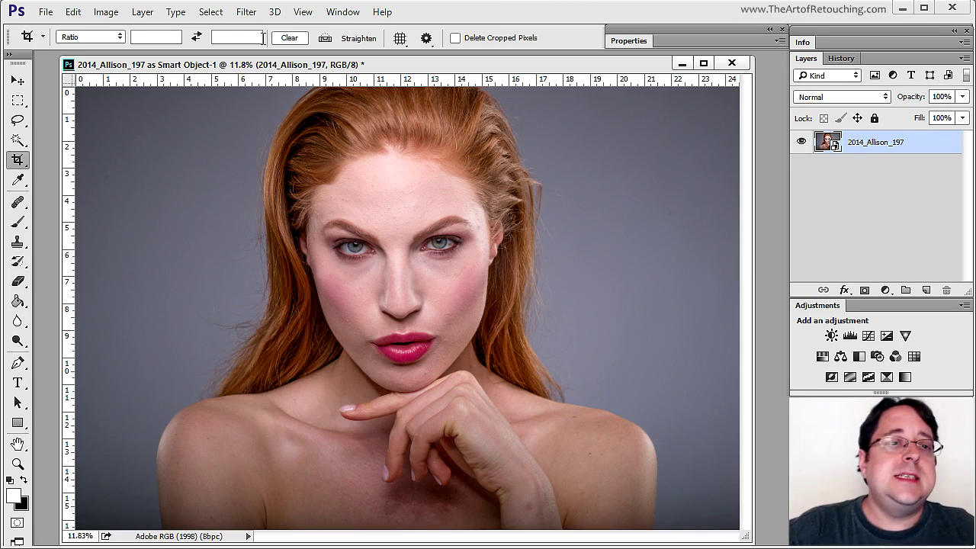
Step: Apply Add Noise at 63.64% Uniform as a smart filter and zoom in on the face
click(245, 12)
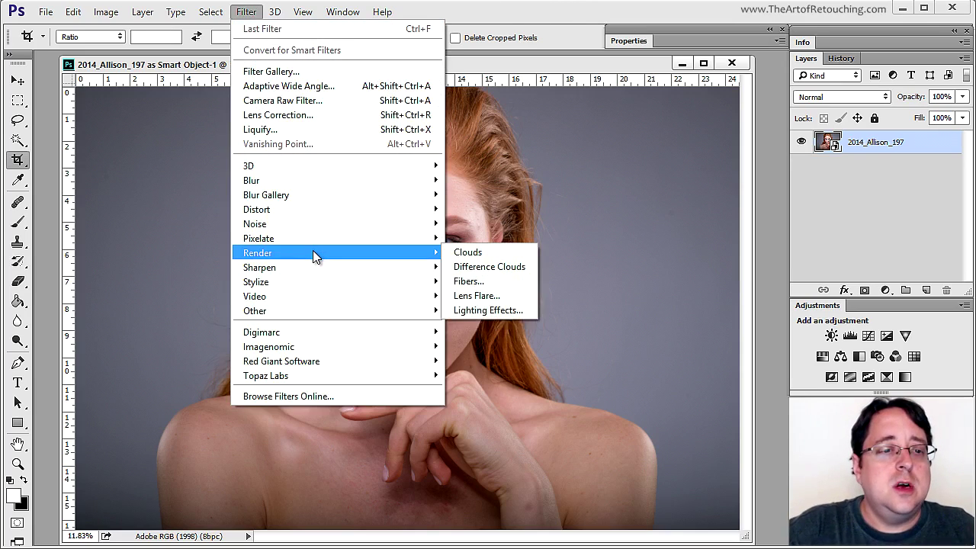
mouse_move(320, 222)
click(473, 222)
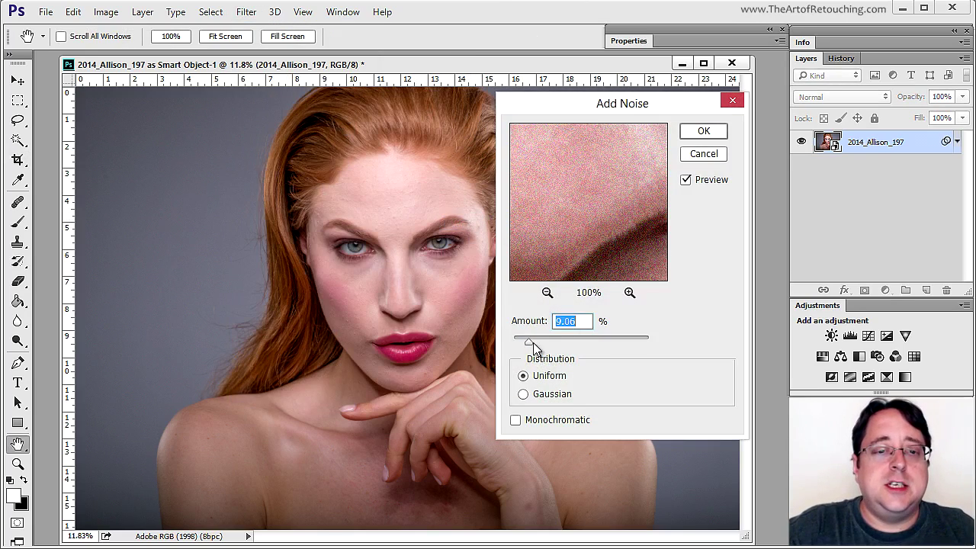
drag(529, 342, 576, 352)
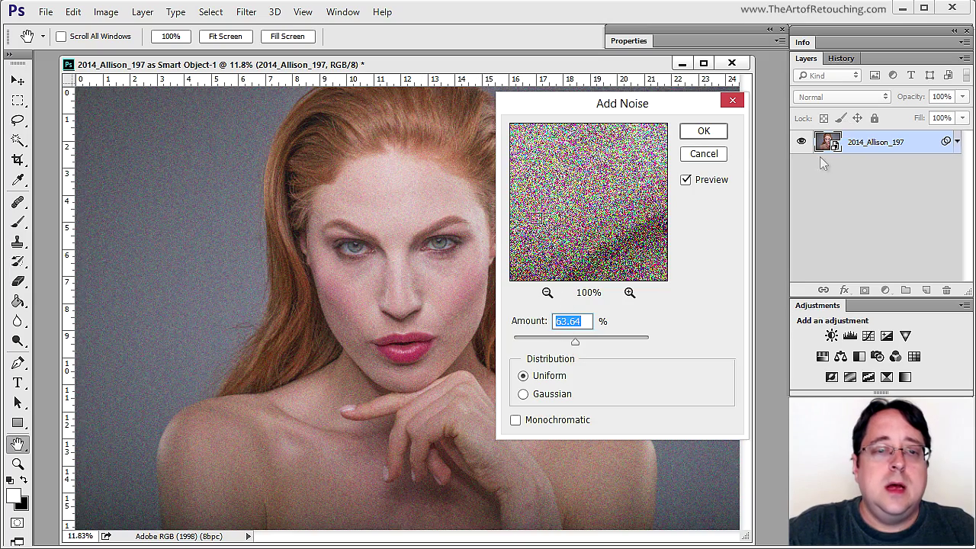
click(704, 134)
key(c)
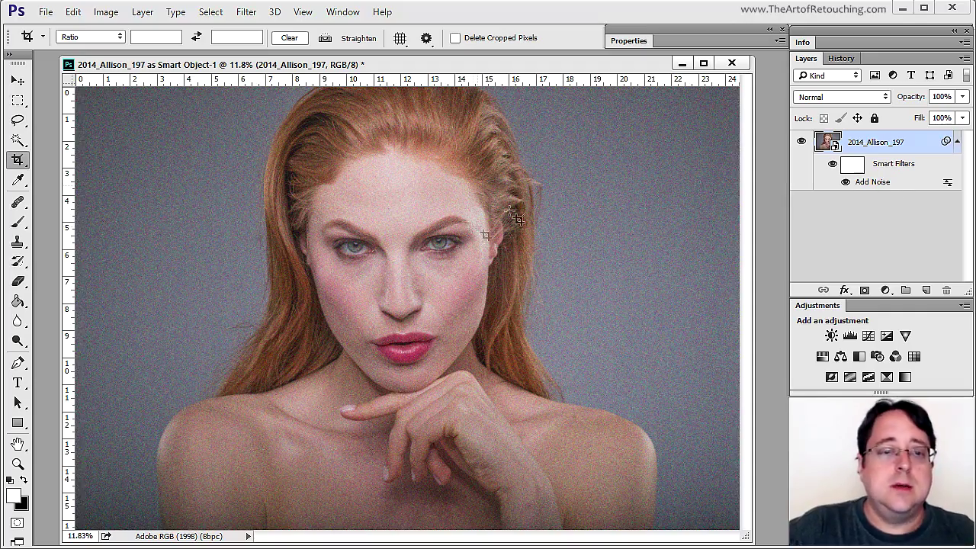
key(ctrl+space)
drag(339, 188, 467, 299)
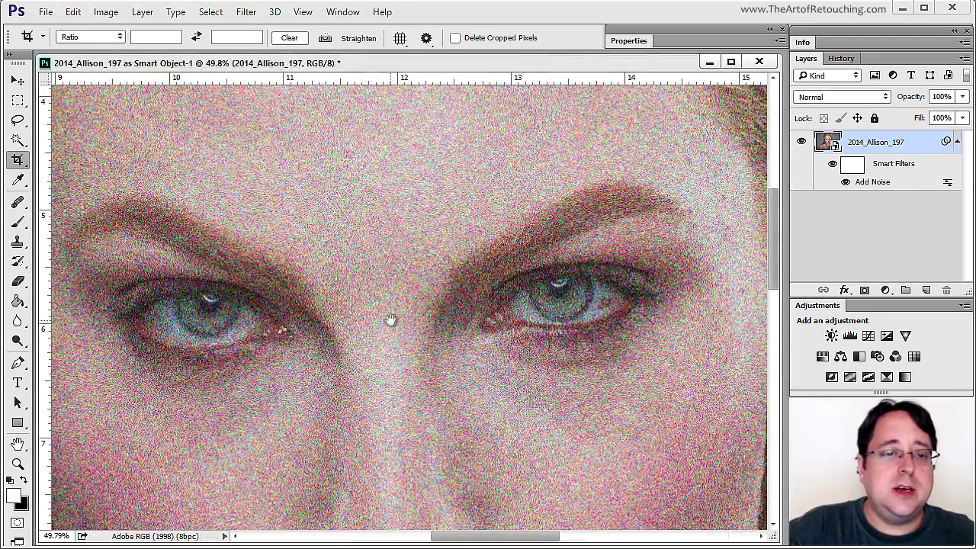
Step: Change the Add Noise smart filter to Gaussian, monochromatic, amount 8.12
drag(398, 303, 414, 272)
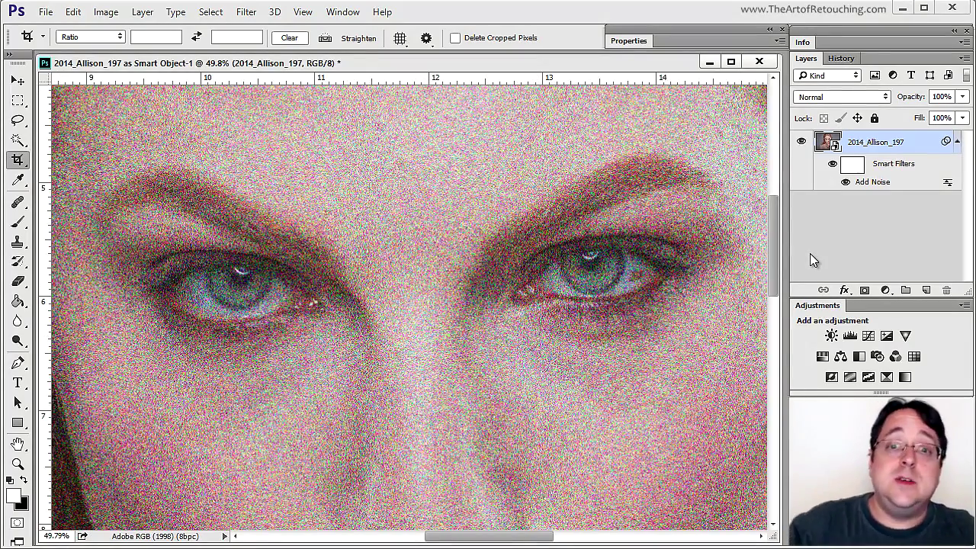
double_click(872, 182)
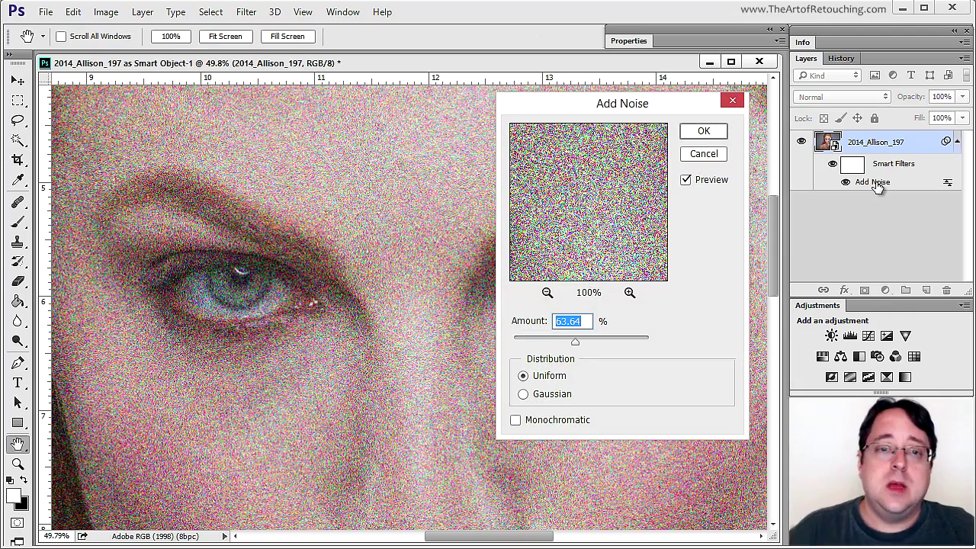
click(540, 398)
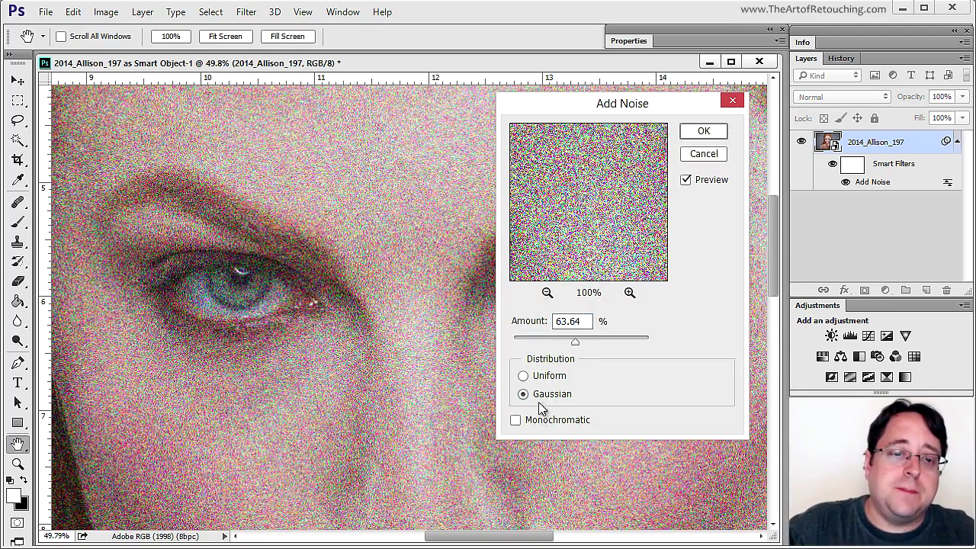
click(536, 422)
drag(523, 345, 529, 347)
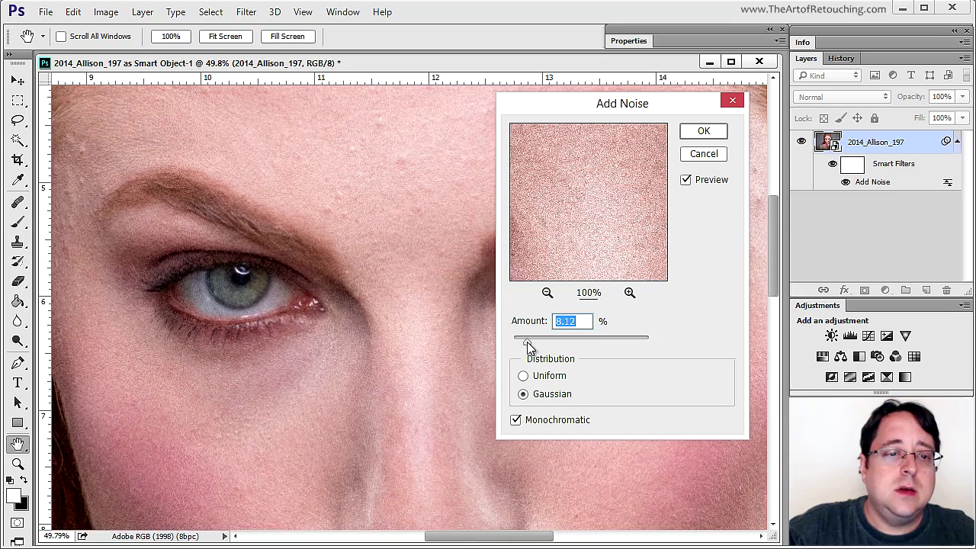
click(703, 132)
key(c)
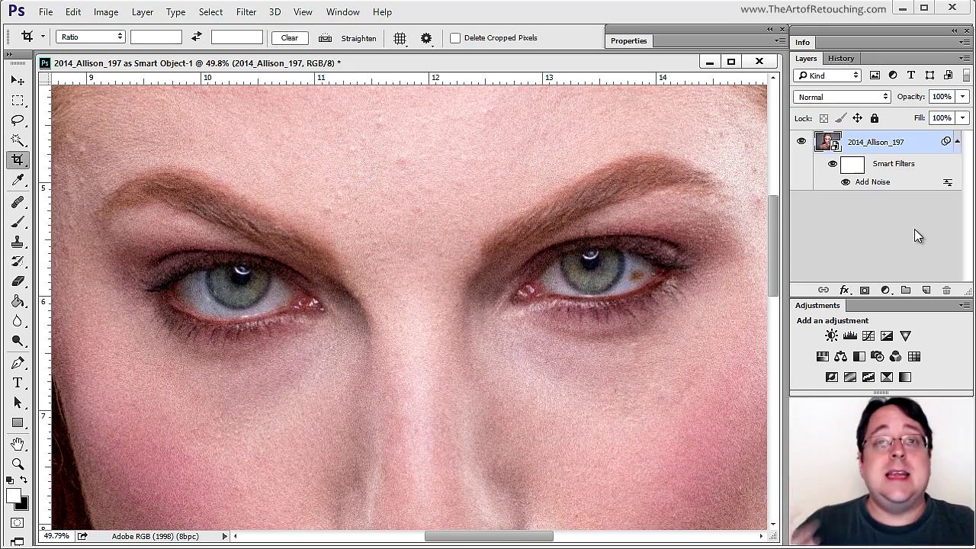
Step: Lower the Add Noise amount to 4, then raise it to 15
double_click(884, 188)
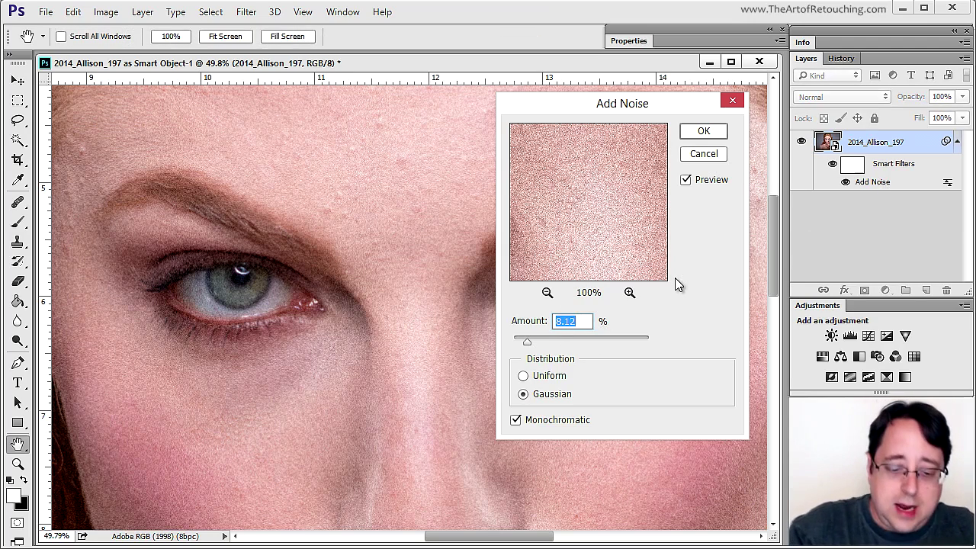
text(4)
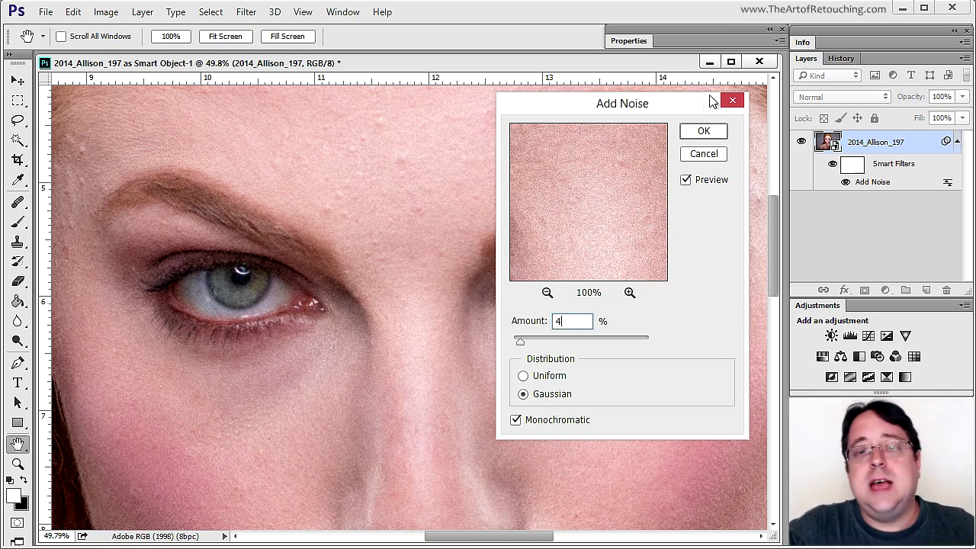
click(700, 131)
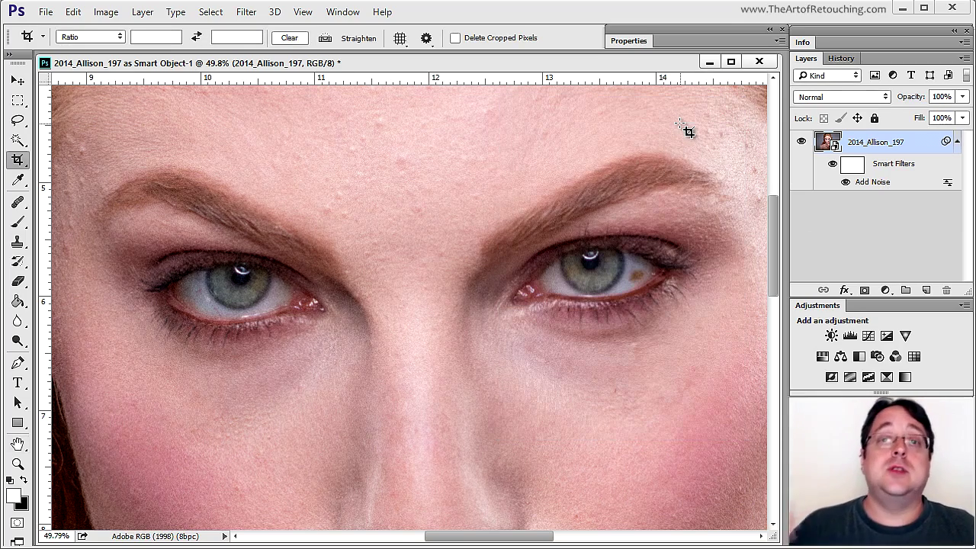
double_click(897, 186)
mouse_move(542, 342)
mouse_down()
mouse_move(562, 348)
mouse_move(542, 345)
mouse_up()
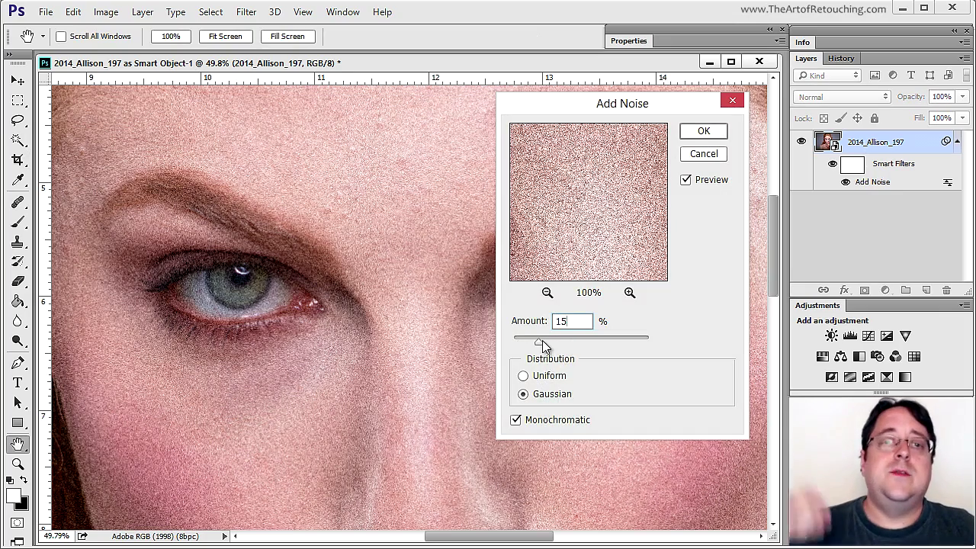
click(702, 130)
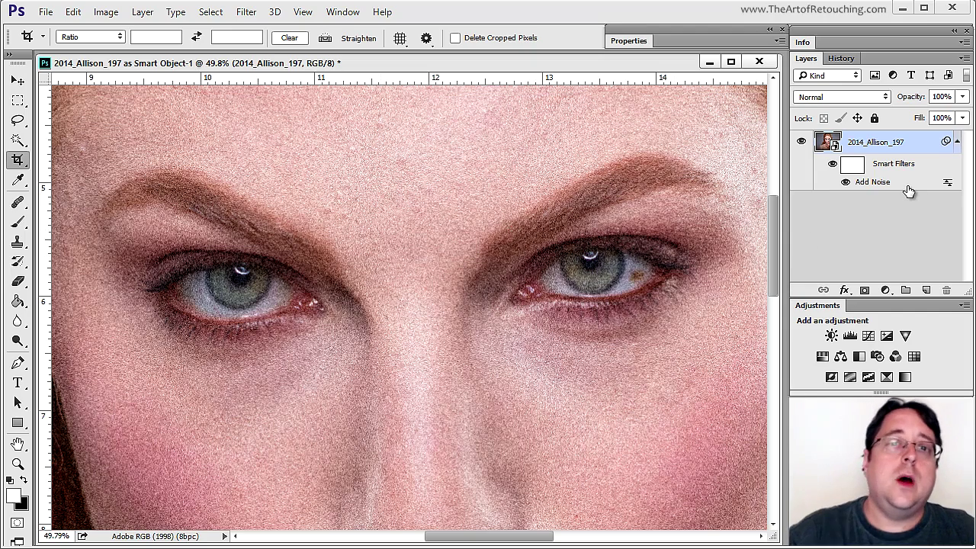
click(246, 12)
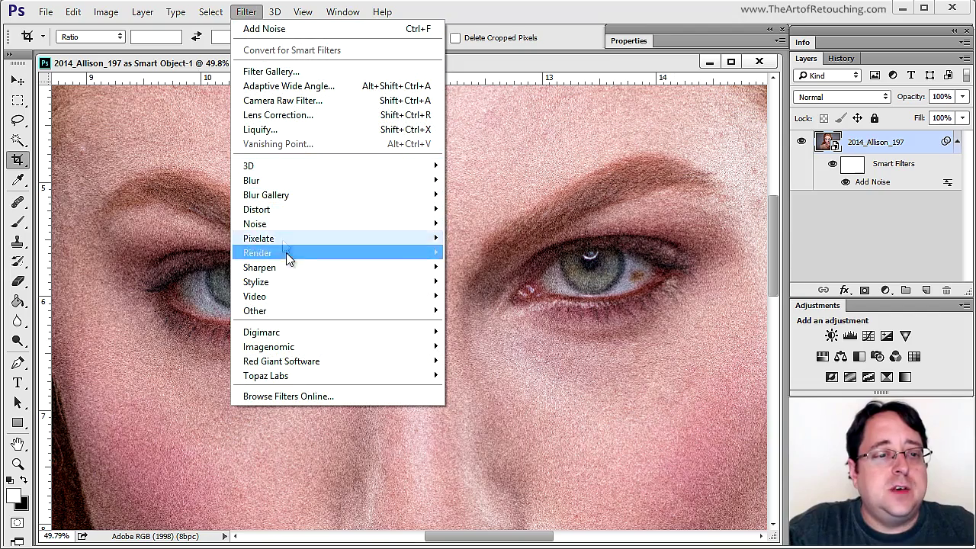
Step: Add an Unsharp Mask smart filter with Radius 2.8 and Amount 99, then undo and redo to compare
mouse_move(290, 264)
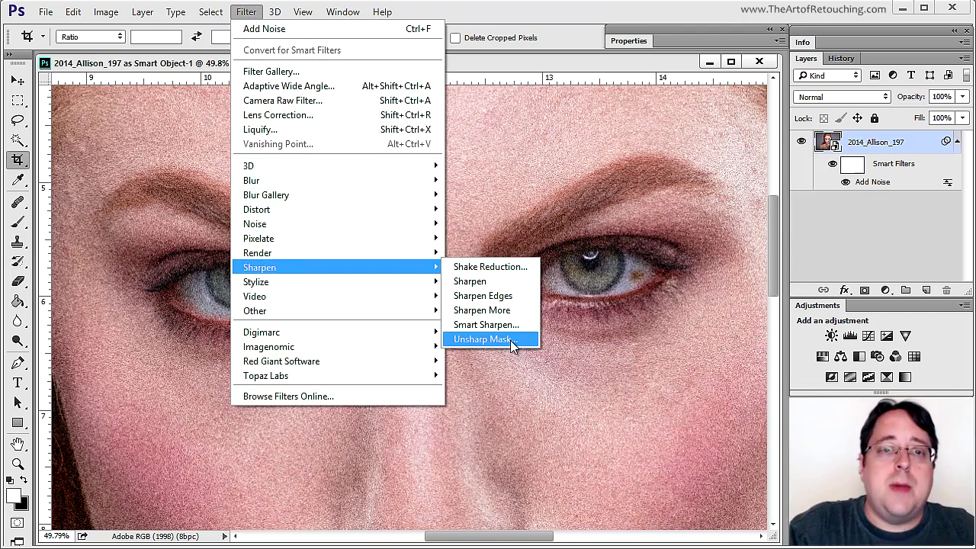
click(510, 340)
drag(515, 415, 536, 415)
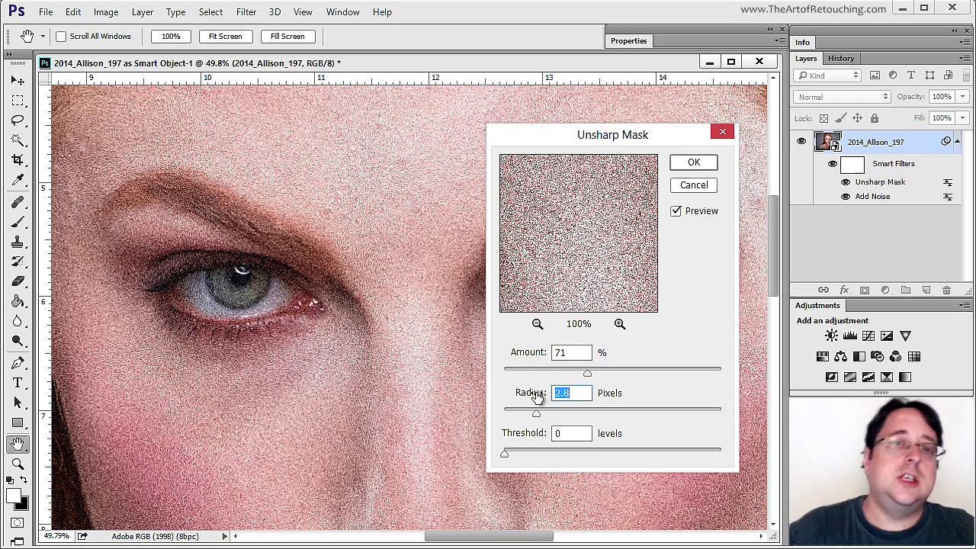
key(shift+Tab)
text(99)
click(693, 161)
key(c)
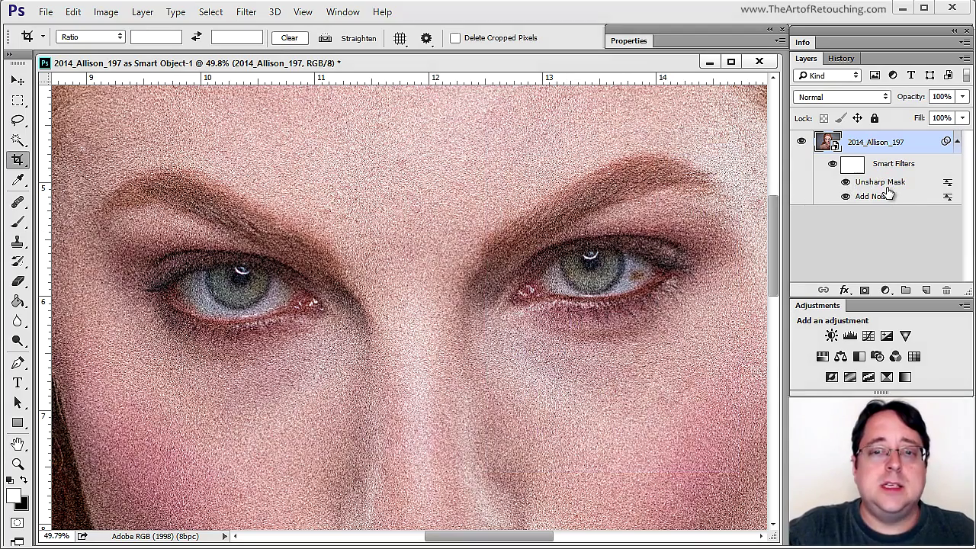
key(ctrl+z)
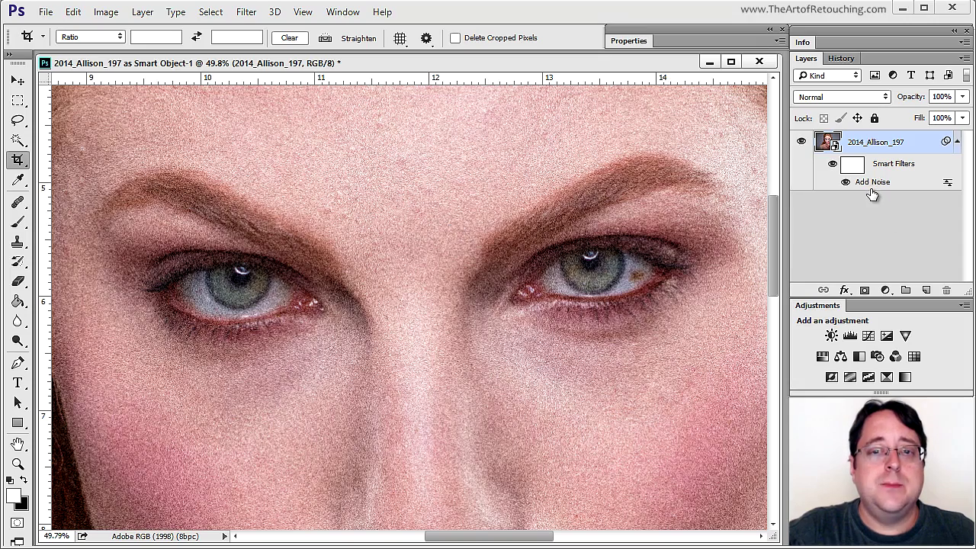
key(ctrl+z)
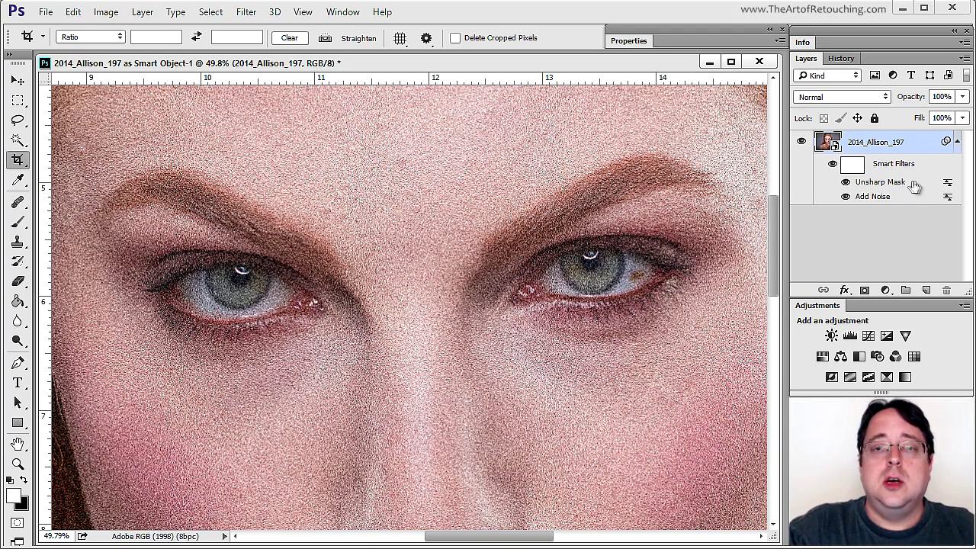
Step: Move Unsharp Mask below Add Noise, undo the reorder, and fit the portrait on screen
drag(915, 186, 898, 217)
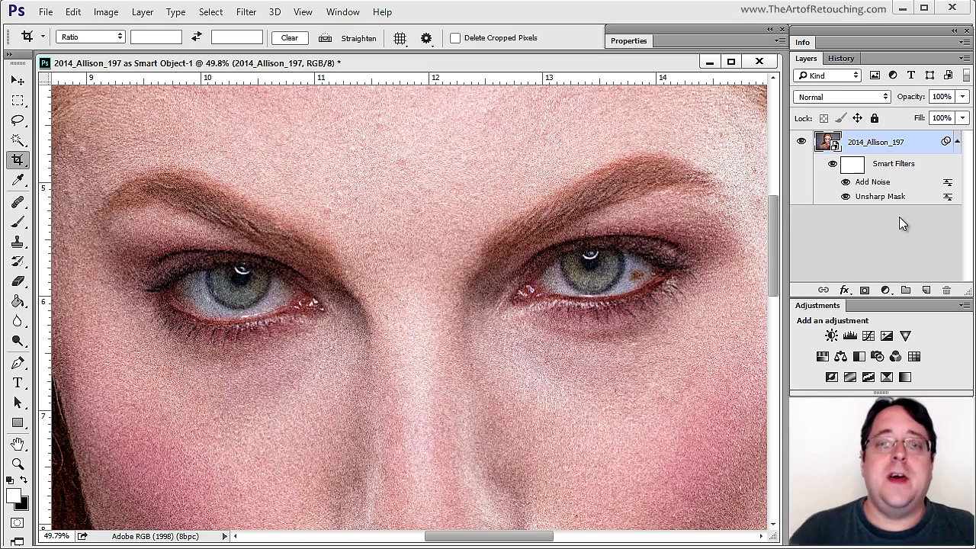
key(ctrl+z)
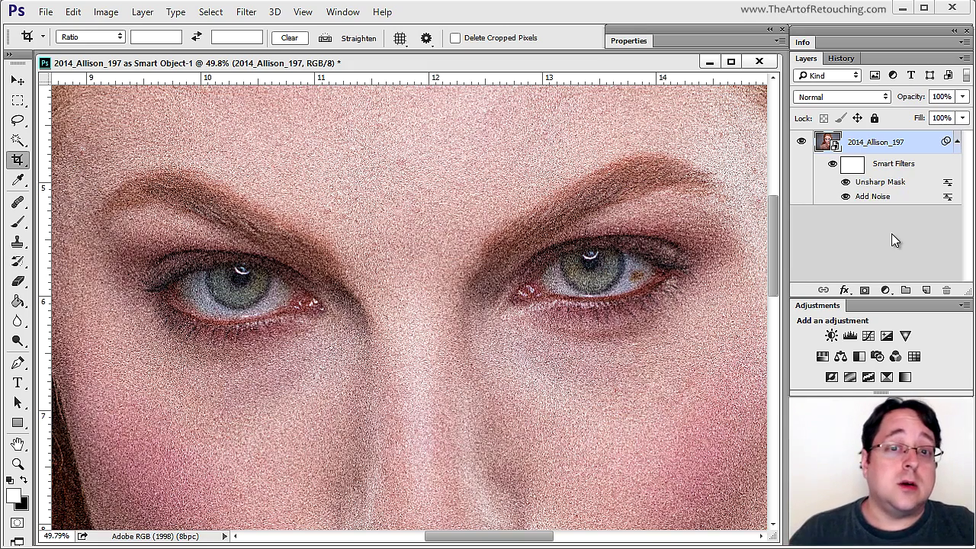
key(ctrl+0)
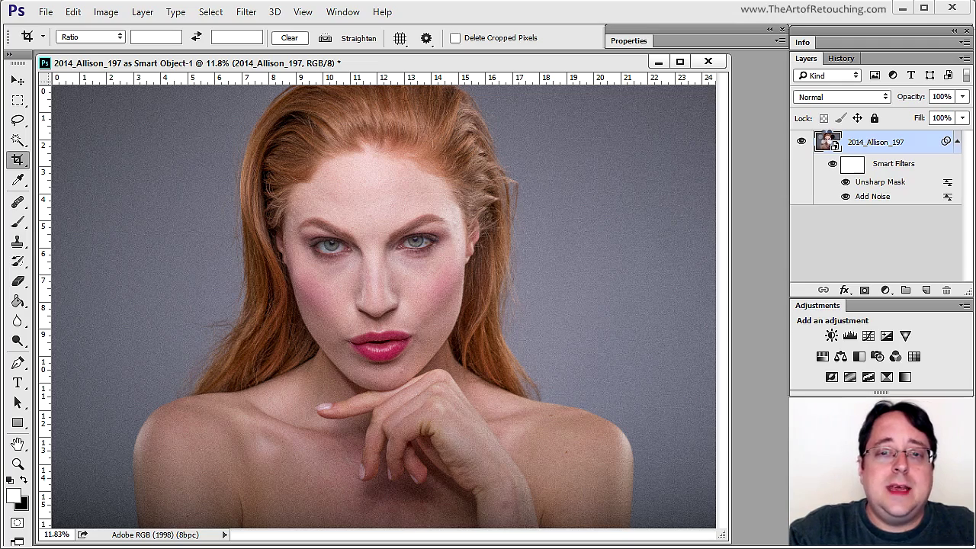
Step: Raise the smart object's Camera Raw Saturation to +53 and collapse the smart filter list
double_click(827, 142)
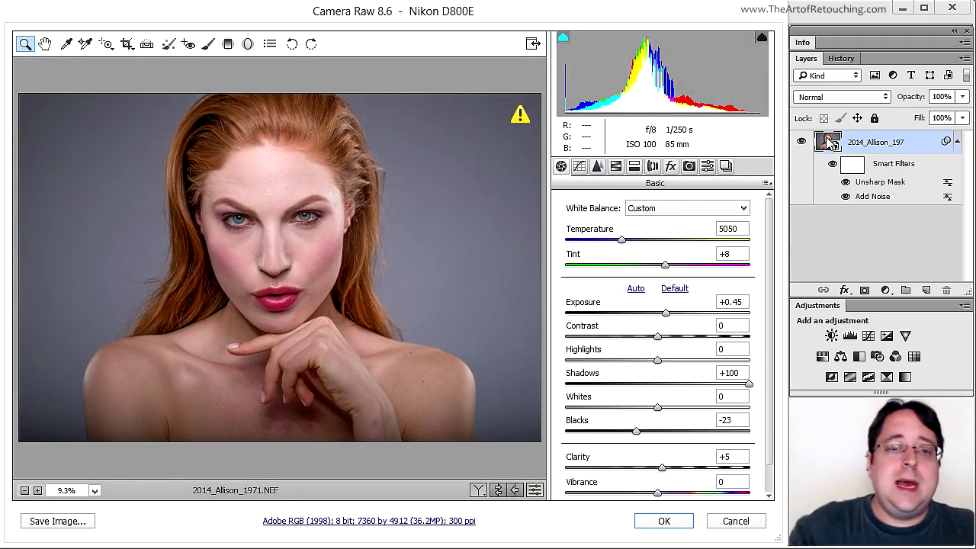
scroll(621, 416, down, 1)
drag(666, 488, 705, 486)
click(665, 521)
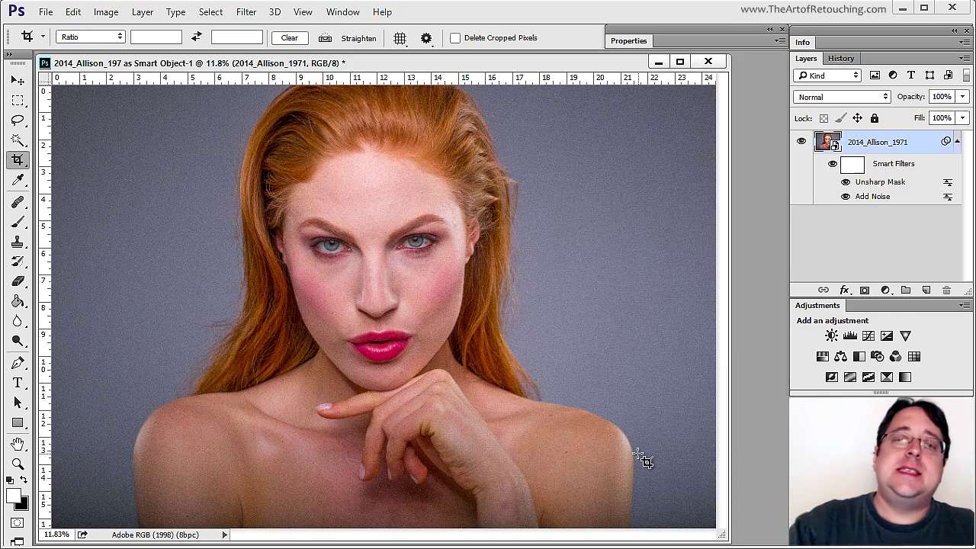
click(957, 145)
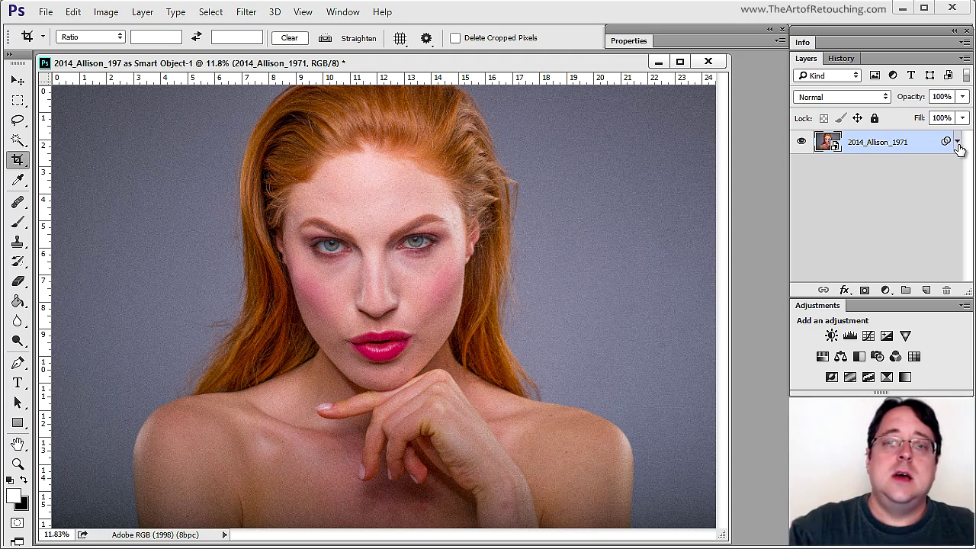
Step: Expand the smart filters, target the filter mask, and pick the Brush with black foreground
click(957, 143)
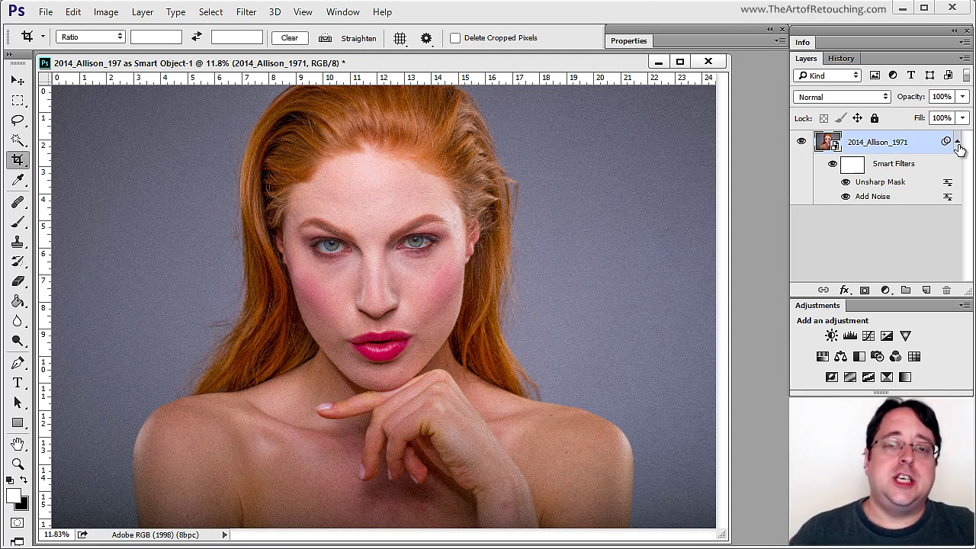
click(852, 163)
key(b)
key(d)
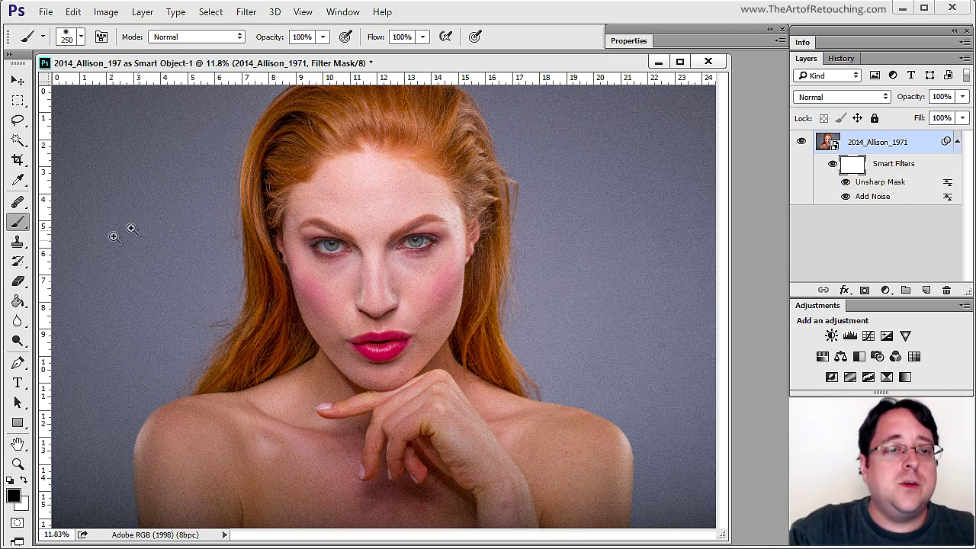
Step: Zoom in on the eyes and paint the filter mask black over both eyes and brows
drag(250, 192, 476, 286)
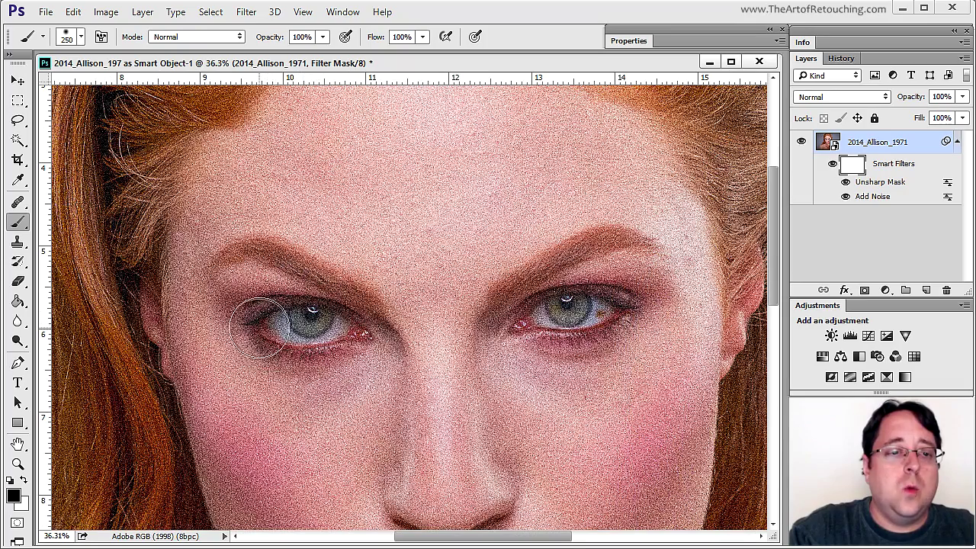
mouse_move(263, 326)
mouse_down()
mouse_move(355, 326)
mouse_move(305, 276)
mouse_move(215, 263)
mouse_move(332, 344)
mouse_move(373, 324)
mouse_up()
mouse_move(471, 320)
mouse_down()
mouse_move(501, 316)
mouse_move(577, 260)
mouse_move(622, 257)
mouse_move(664, 296)
mouse_move(649, 321)
mouse_move(494, 337)
mouse_move(577, 296)
mouse_move(646, 297)
mouse_up()
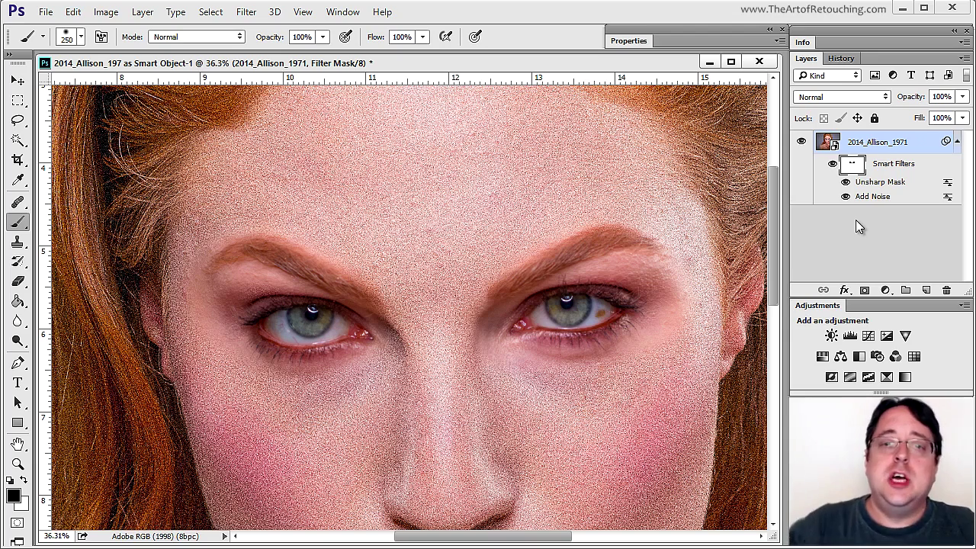
key(ctrl+2)
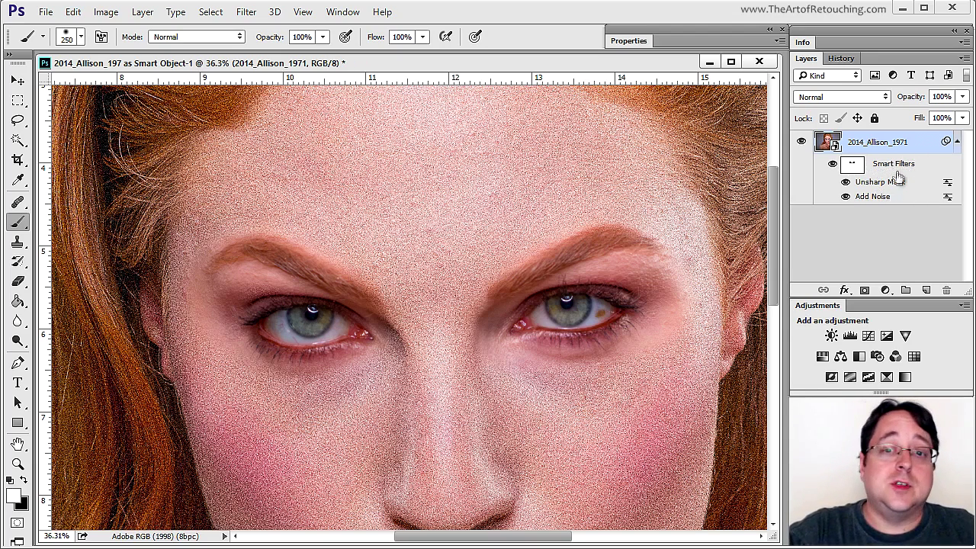
Step: Delete the Smart Filters from the portrait layer, fit the photo on screen, and show the retouched version
drag(897, 168, 946, 290)
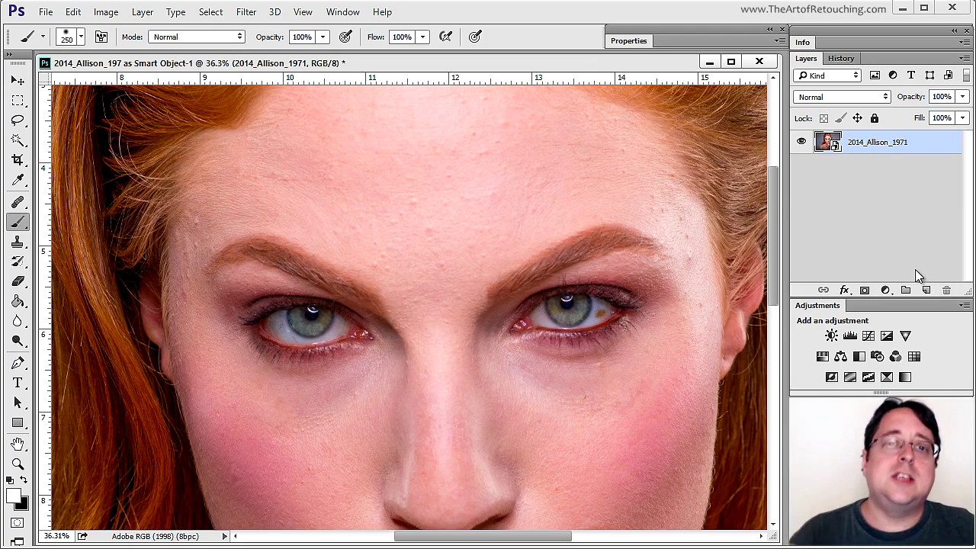
key(ctrl+0)
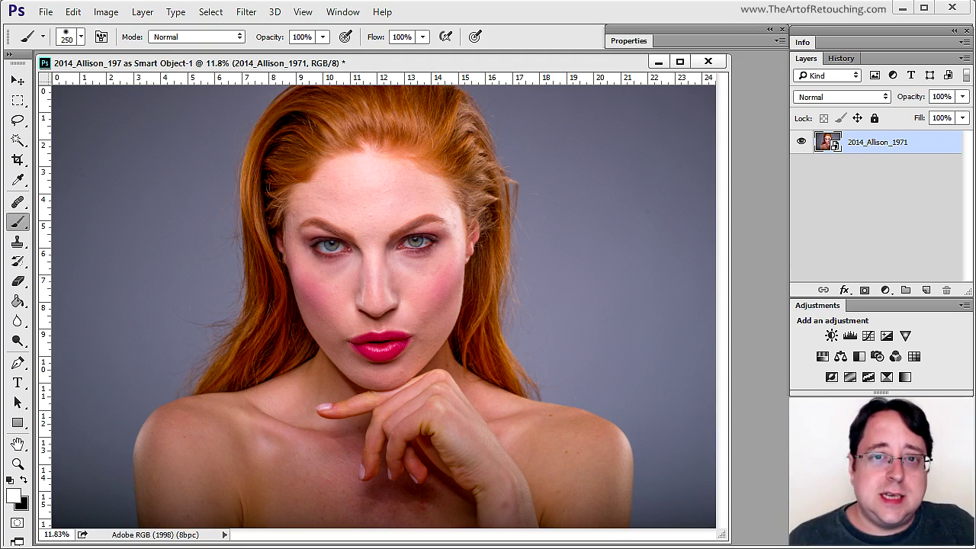
key(ctrl+z)
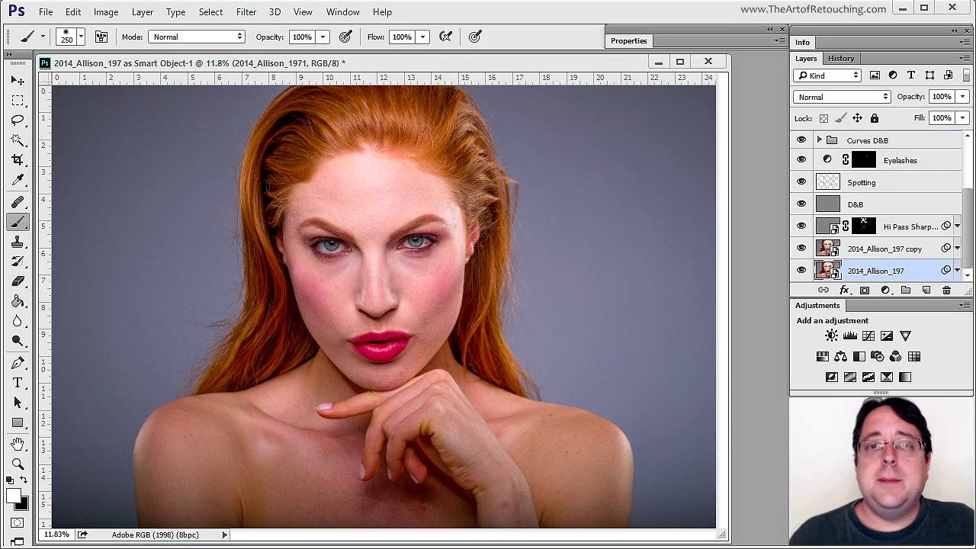